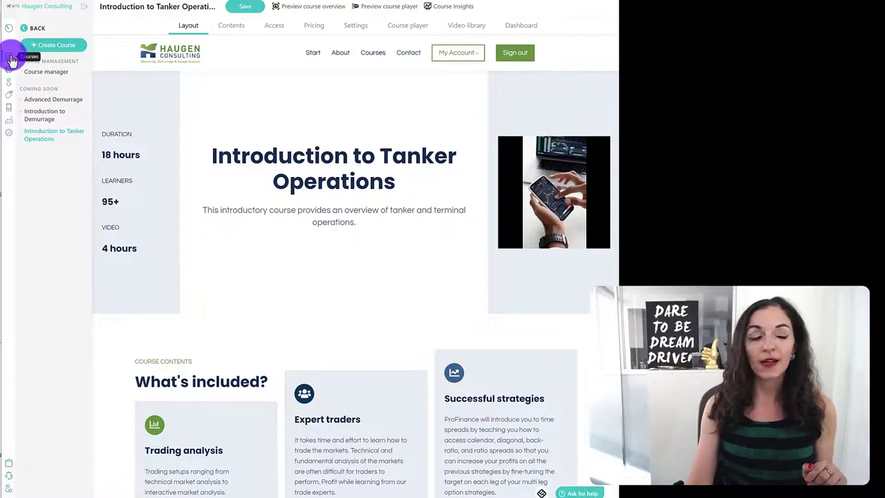
Start a new course and enter the title 'Introduction to Course Creation'
click(63, 49)
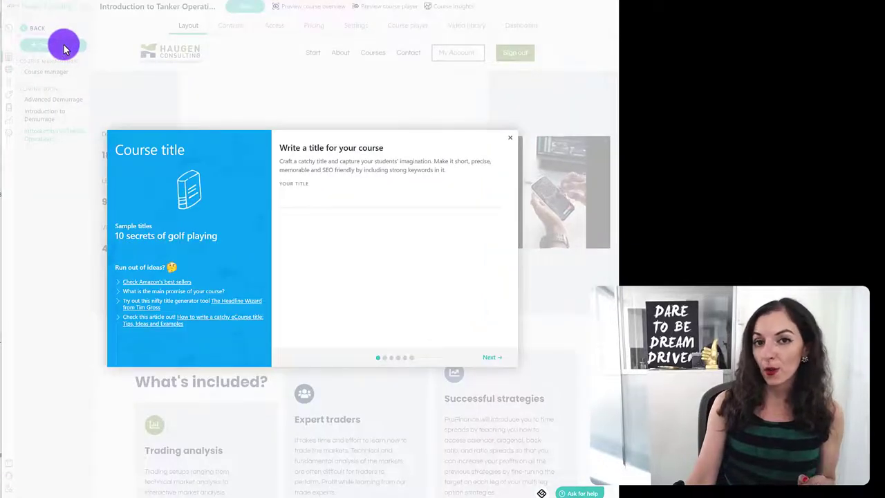
click(320, 199)
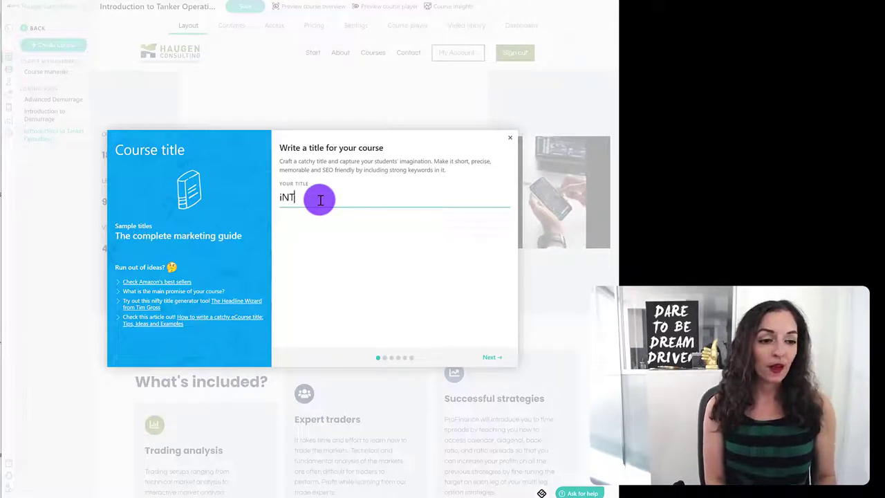
key(BackSpace)
key(BackSpace)
text(Introduction to)
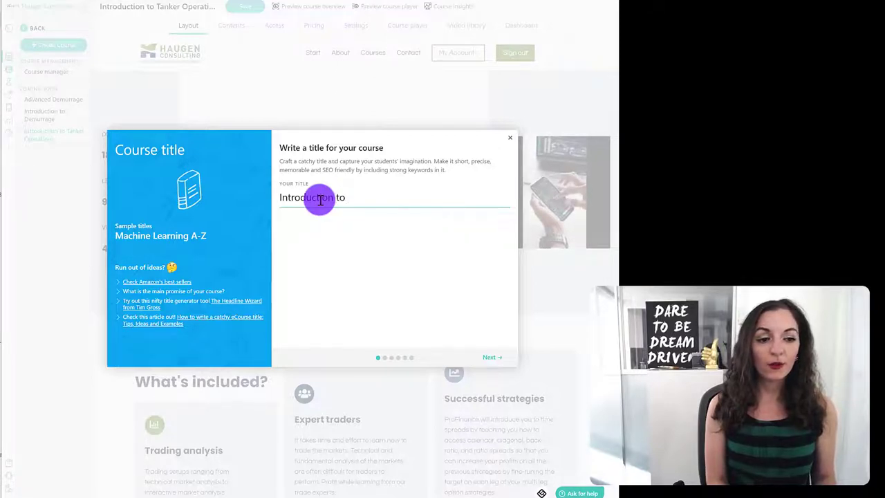
text(c)
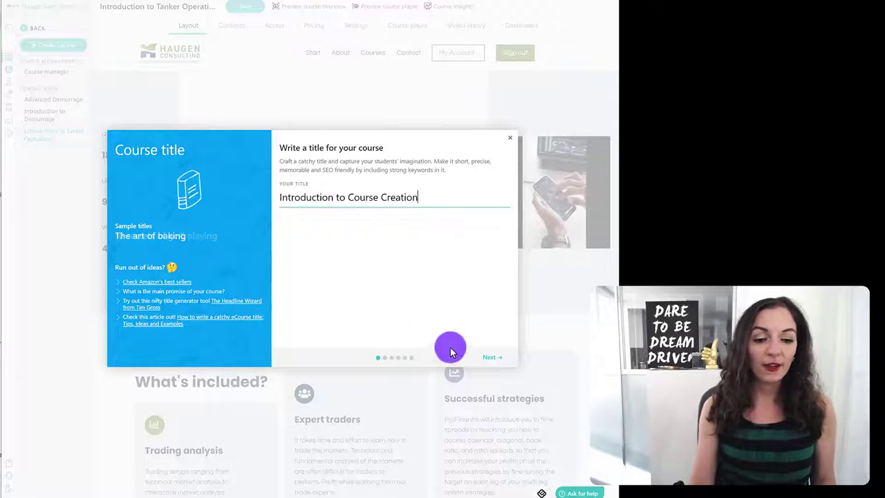
Review and keep the auto-filled 'introduction-to-course-creation' course URL, then continue to course access
click(488, 358)
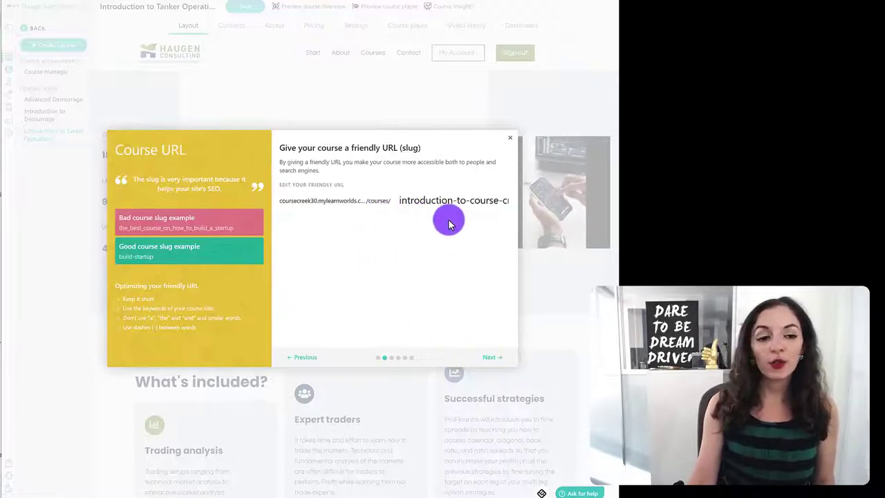
drag(400, 201, 477, 199)
click(471, 200)
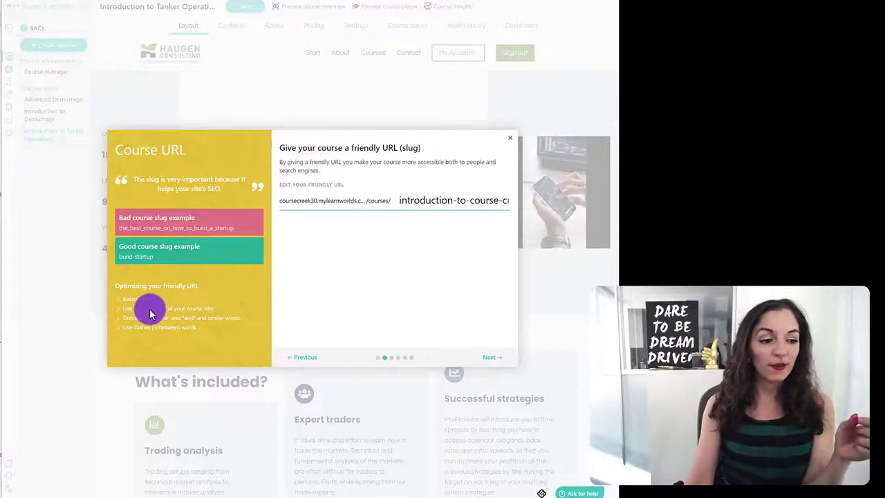
drag(132, 298, 182, 320)
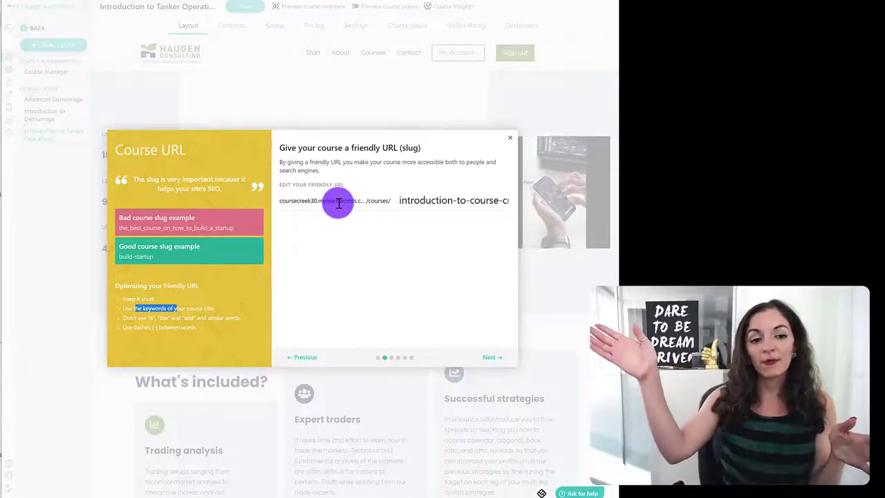
click(403, 200)
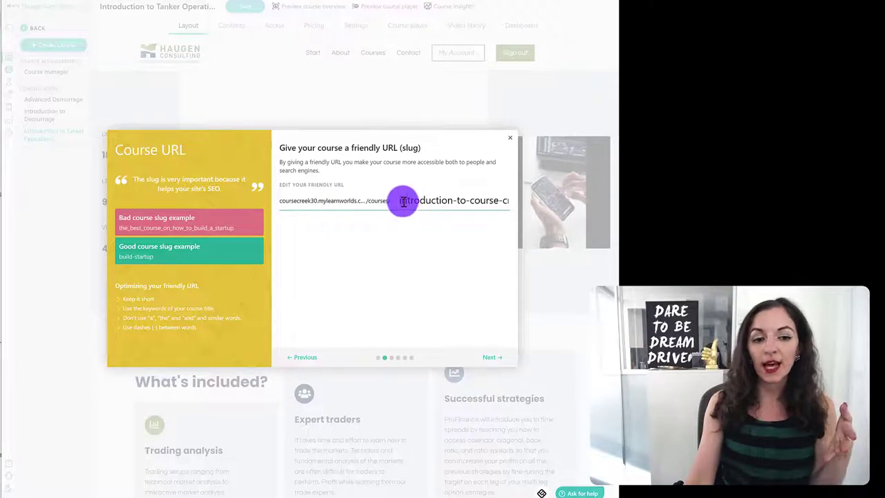
drag(419, 201, 518, 194)
click(495, 204)
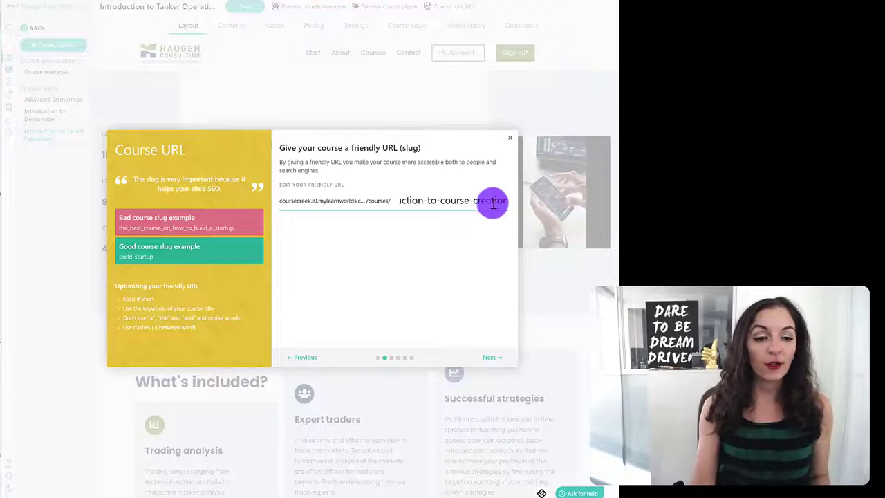
drag(491, 201, 366, 200)
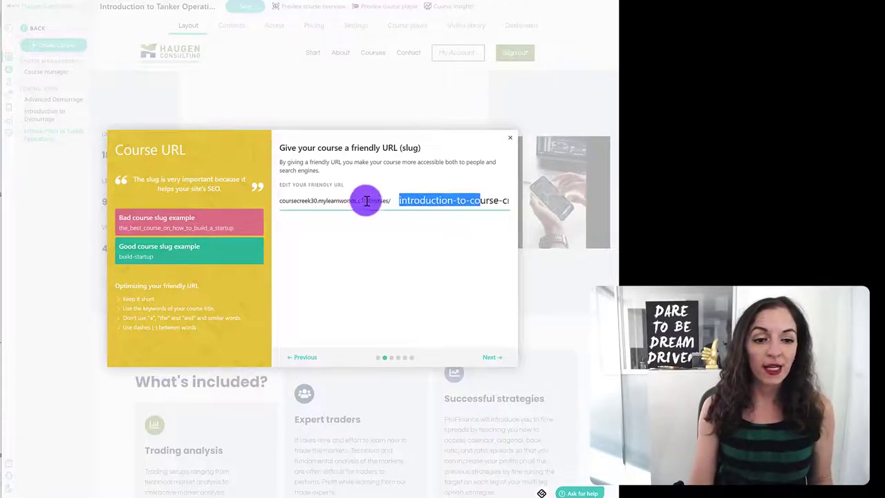
click(466, 201)
click(495, 363)
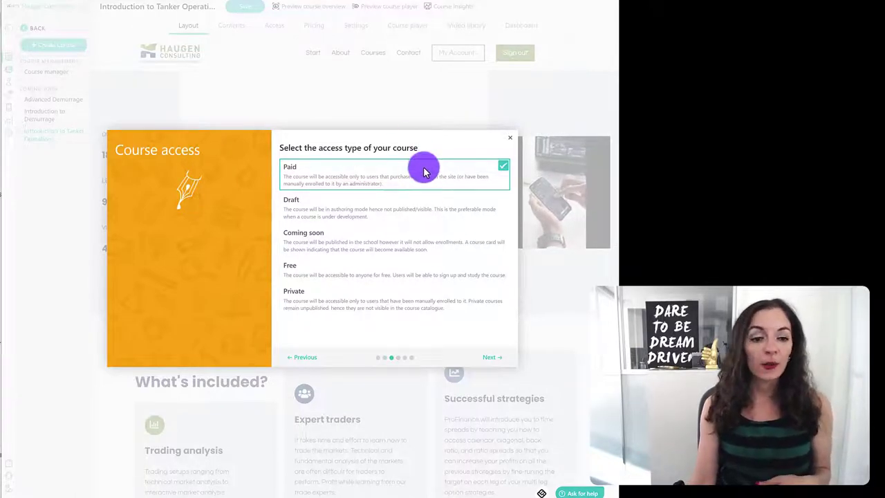
Set the course starting price to $197 and skip the course card image and description
click(489, 358)
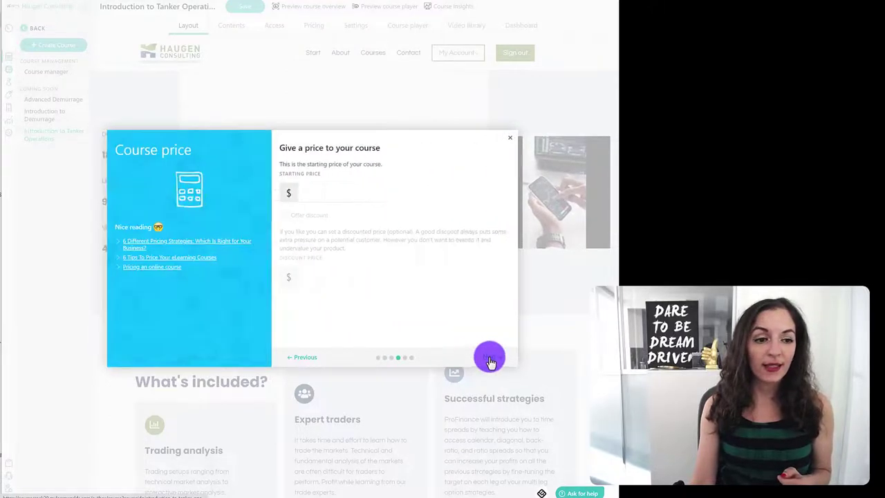
click(337, 195)
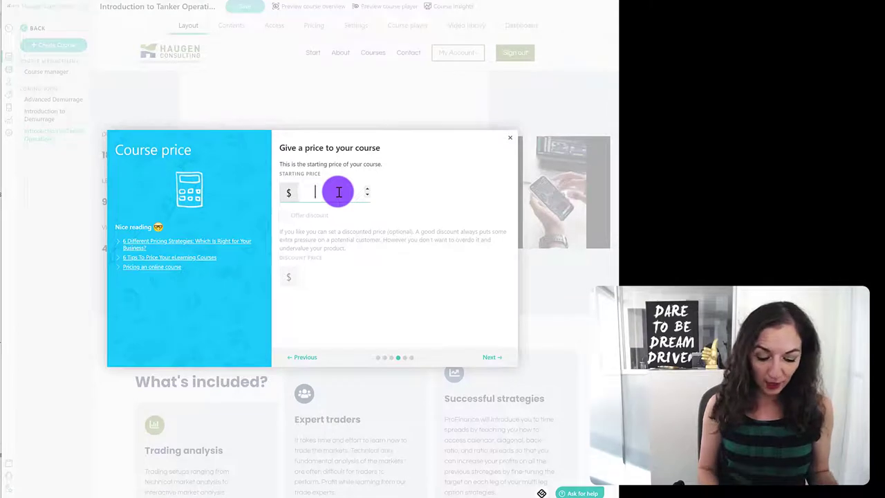
text(197)
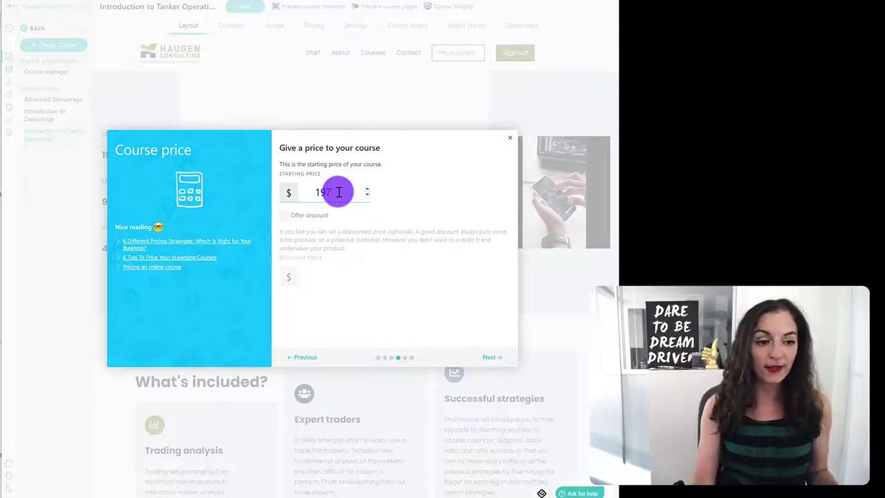
click(495, 360)
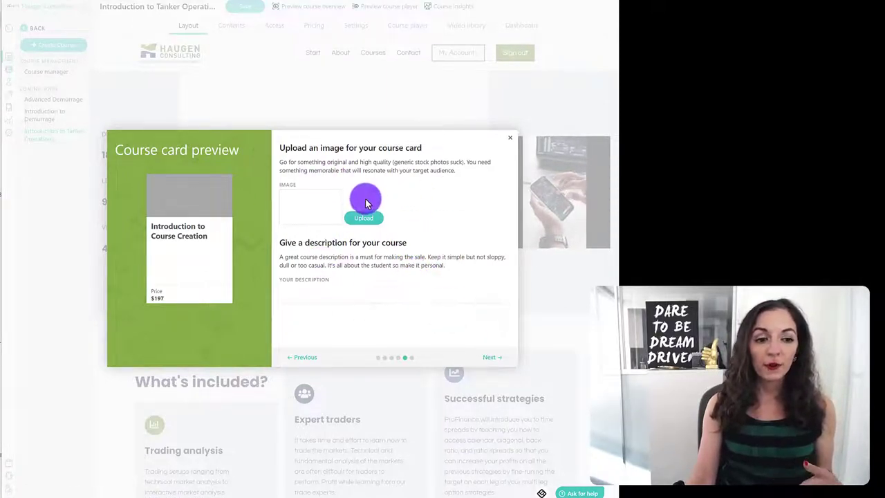
click(493, 358)
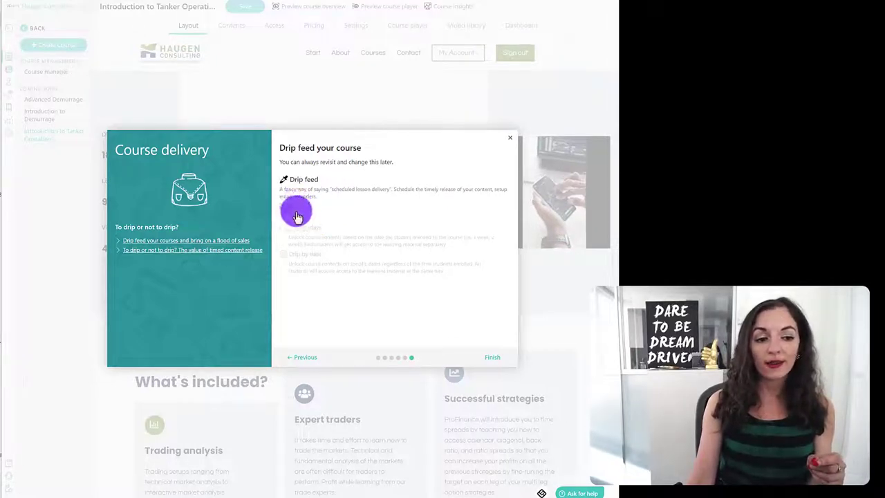
Turn on drip feed using Drip by date, then finish creating the course
click(296, 209)
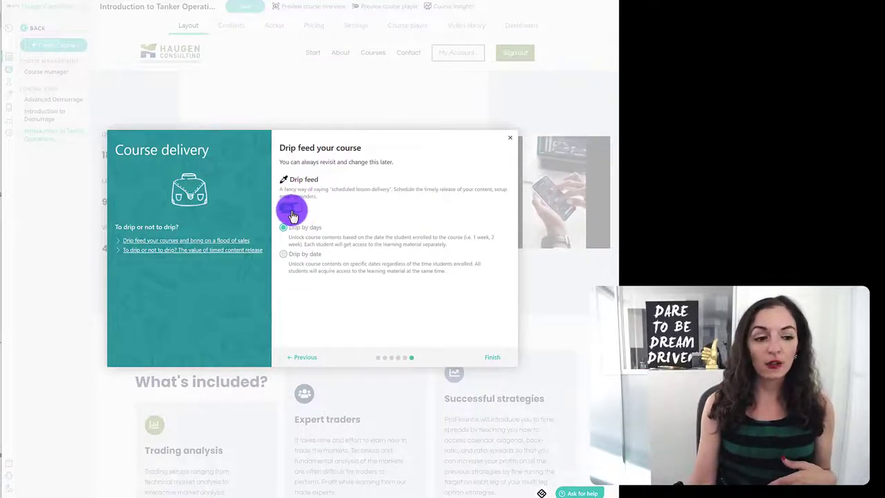
click(311, 267)
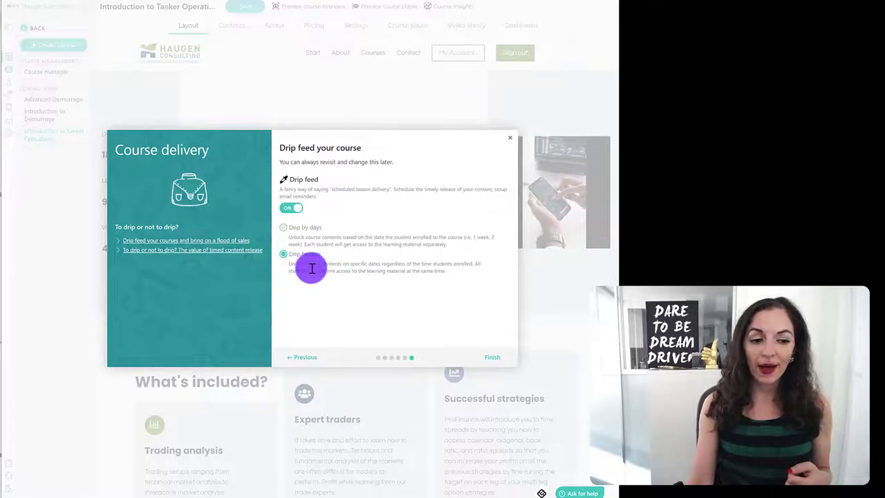
drag(313, 264, 403, 272)
click(386, 270)
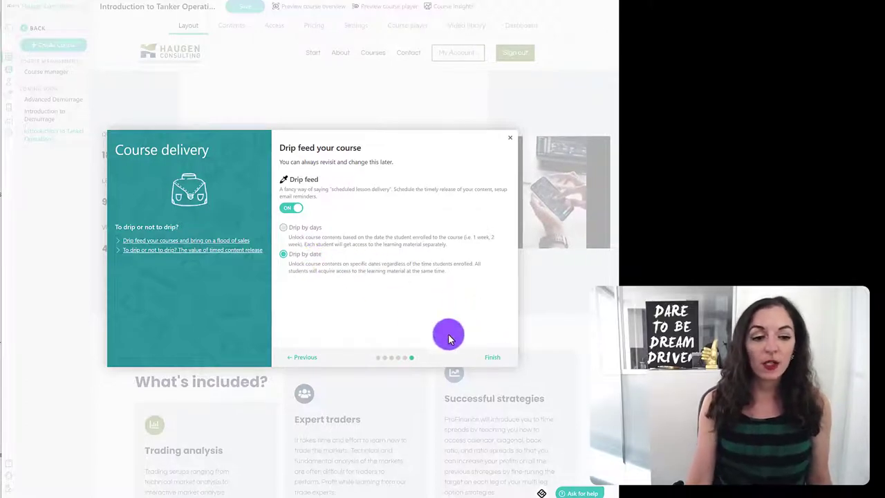
click(495, 358)
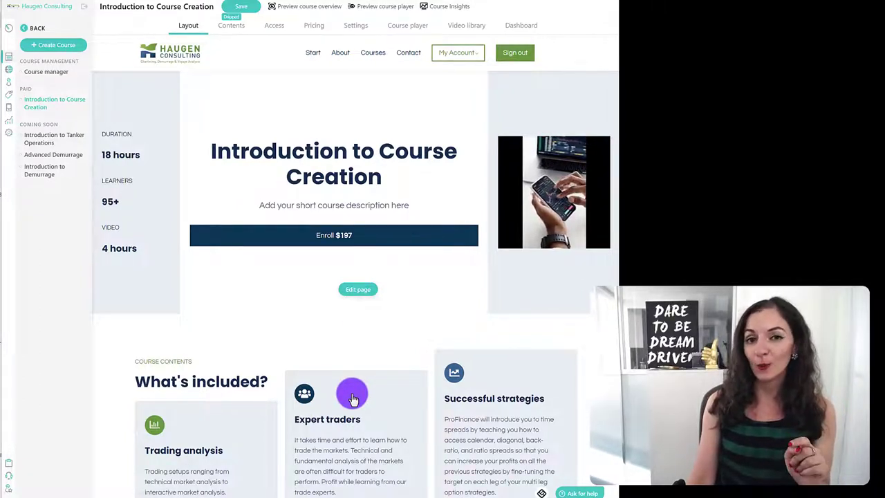
Switch the course editor to its empty Contents page
click(234, 26)
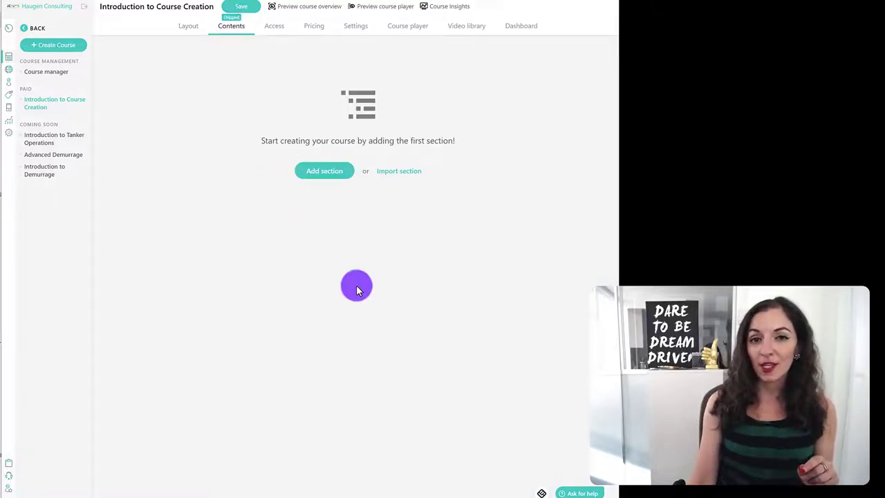
Add a section titled 'Week 1' with Paid access
click(332, 173)
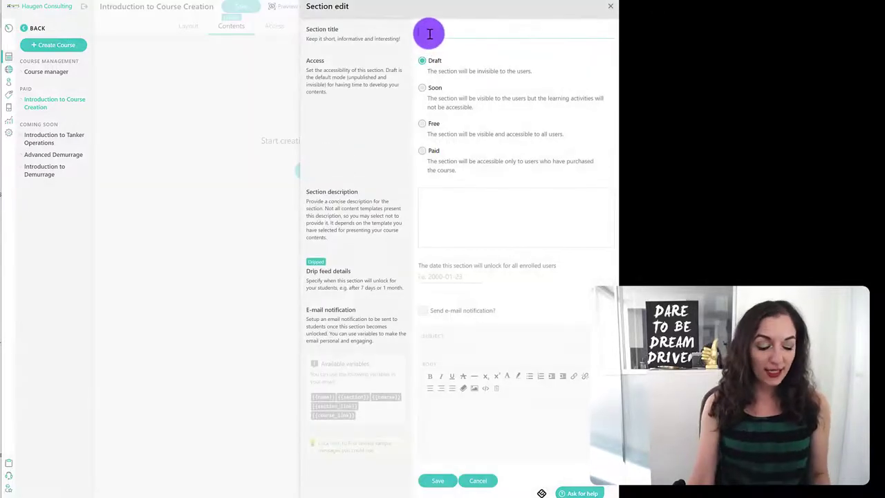
text(Welc)
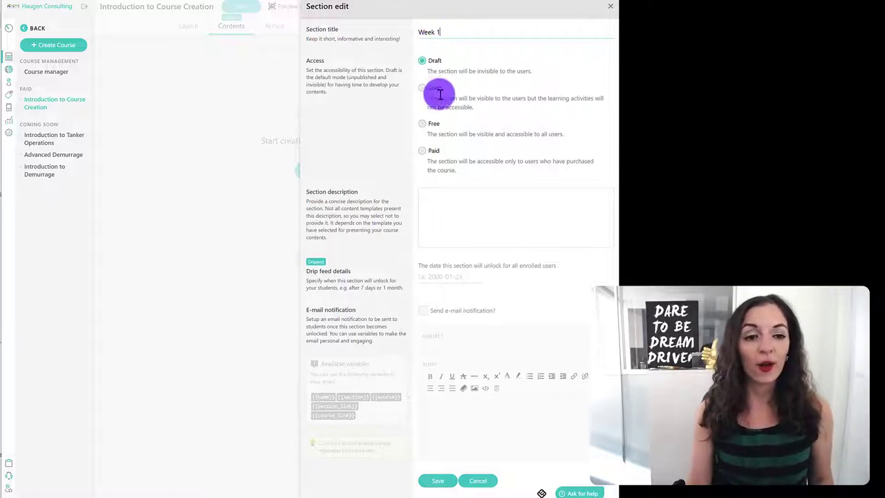
click(423, 151)
scroll(475, 215, down, 1)
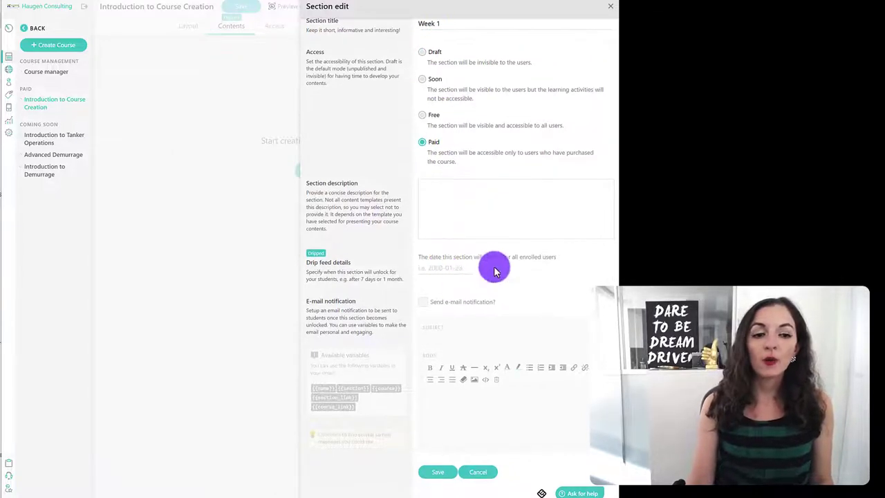
Set the section's unlock date to 24 Oct 2022 and disable the e-mail notification
click(431, 268)
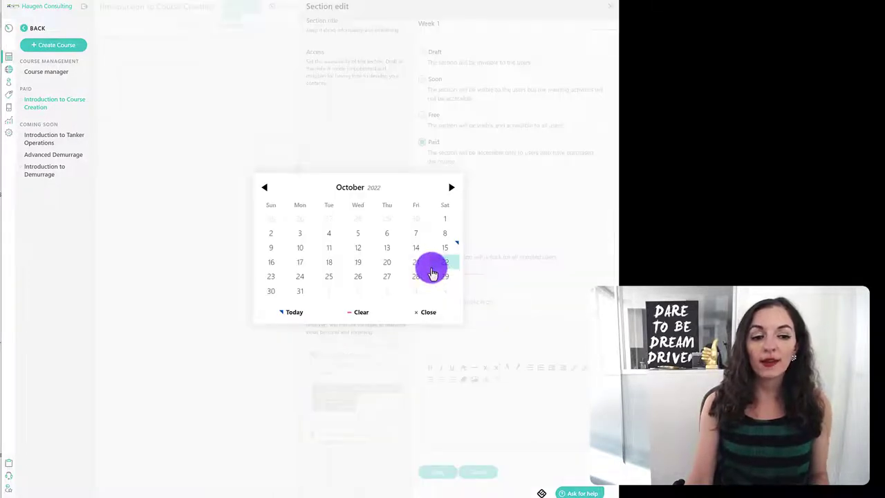
click(300, 276)
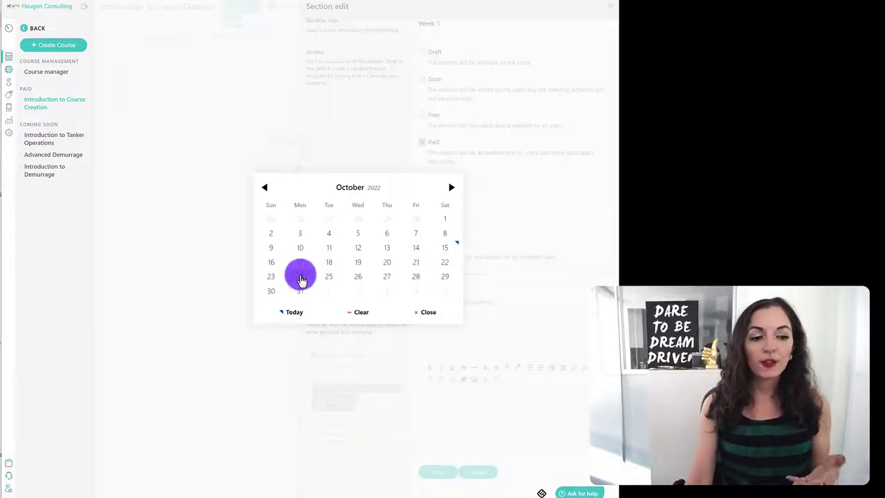
click(442, 267)
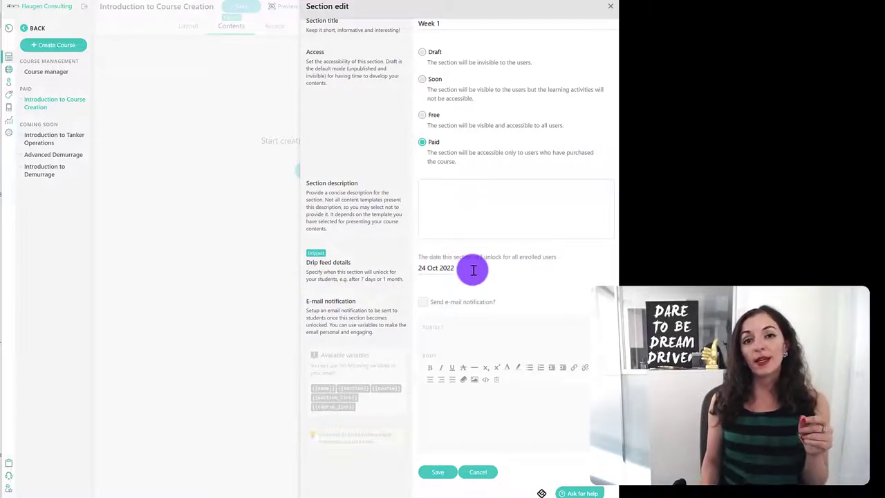
click(472, 270)
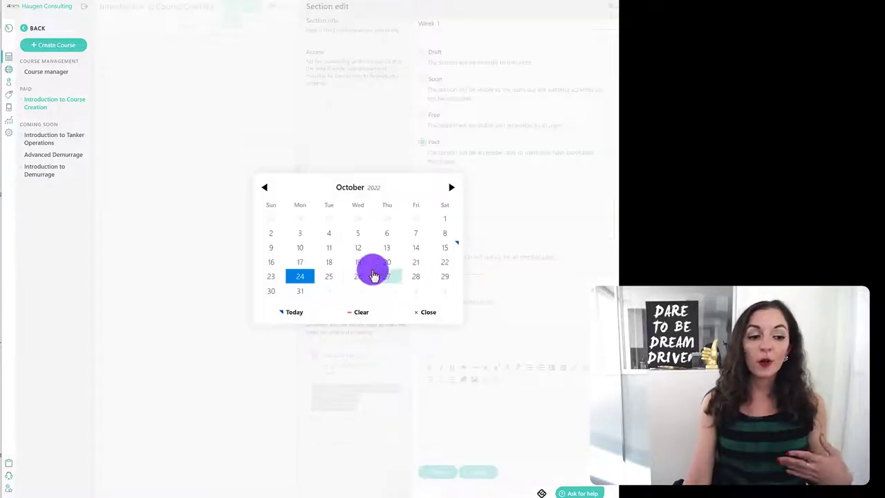
click(305, 283)
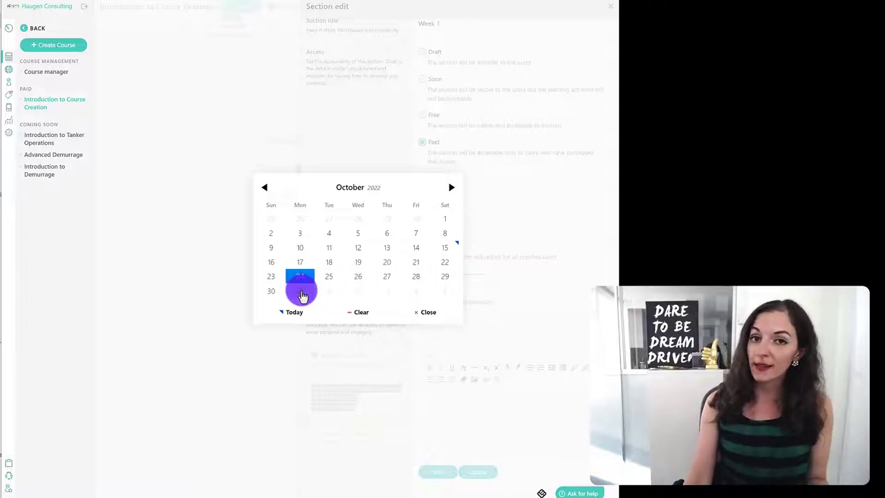
click(433, 336)
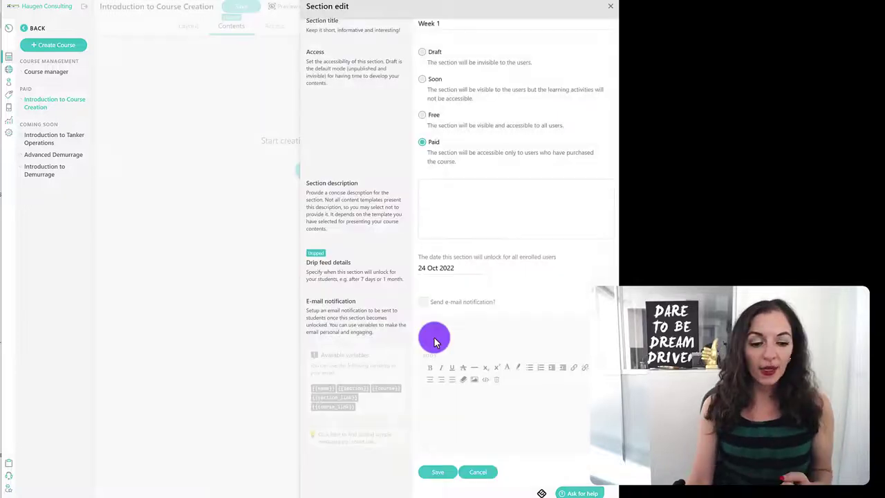
click(421, 303)
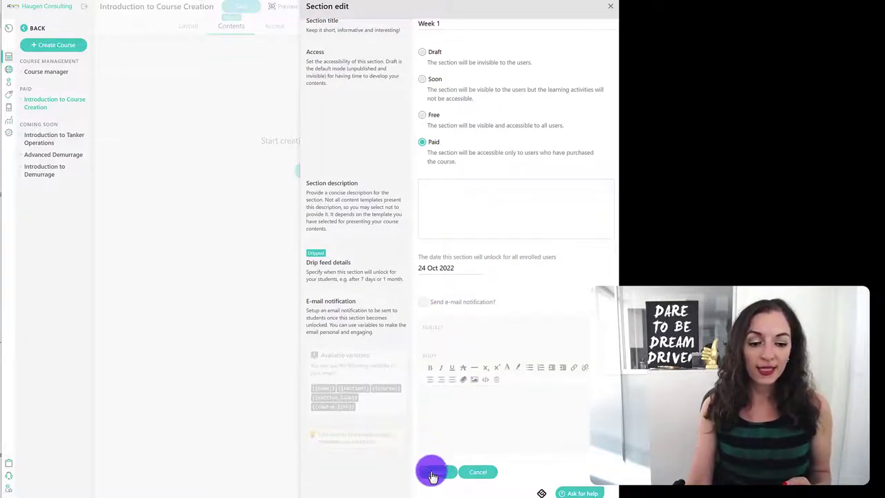
Save the Week 1 section and bring up the activity picker beneath it
click(432, 475)
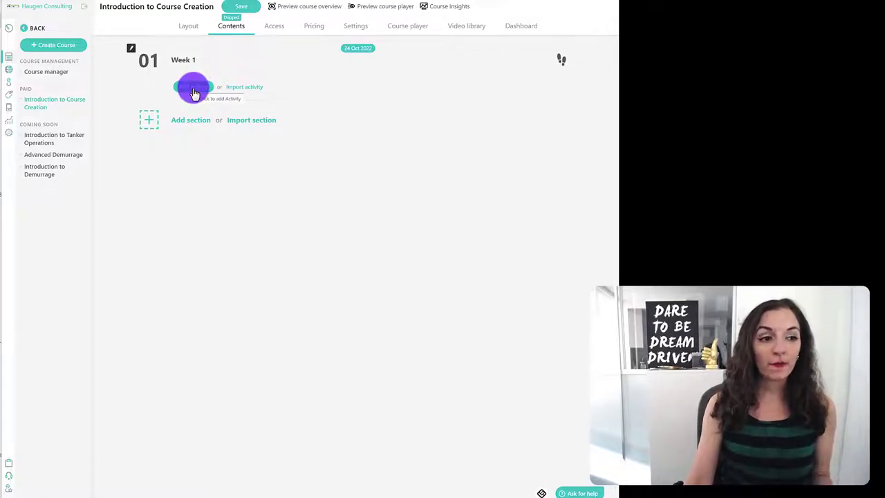
click(195, 93)
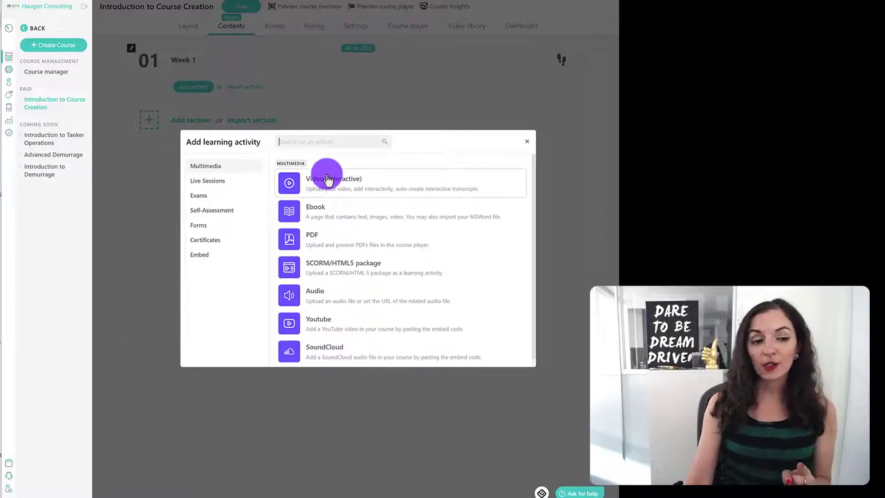
Add a Zoom meeting activity from the Live Sessions category under Week 1
click(208, 181)
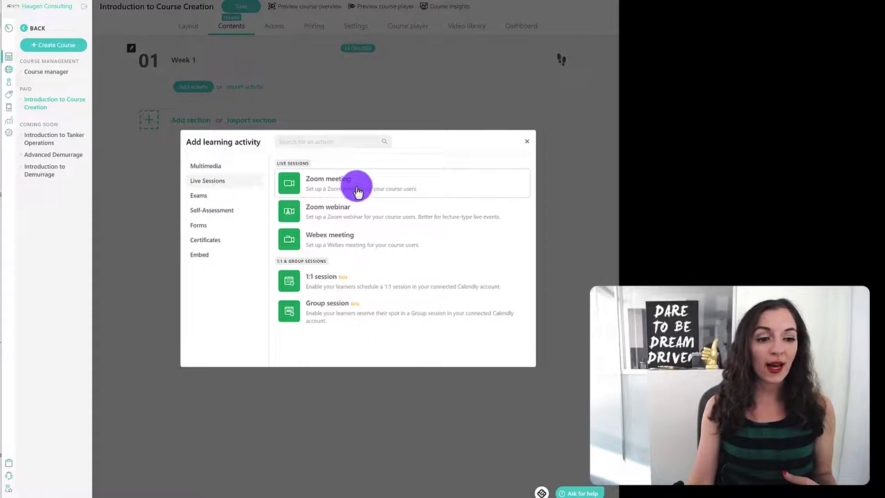
click(358, 191)
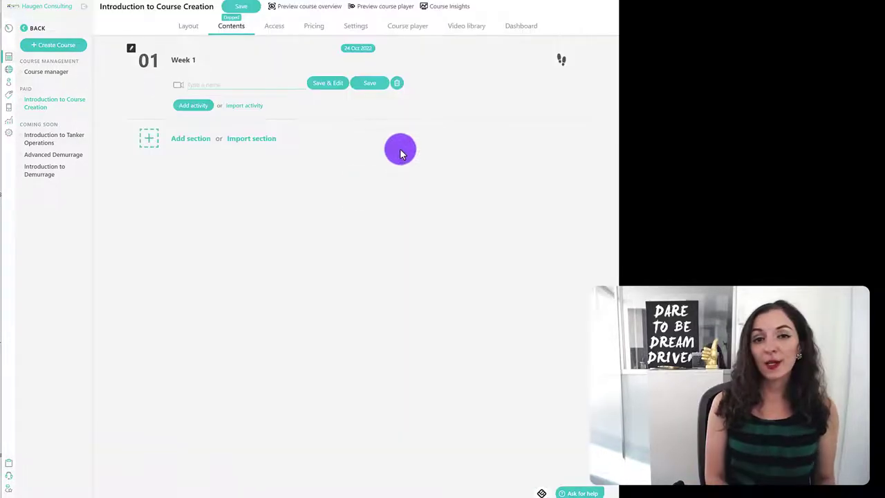
Name the Zoom activity 'Let's get started: LIVE Session 1' and save it to open its meeting setup
text(Let's get starte)
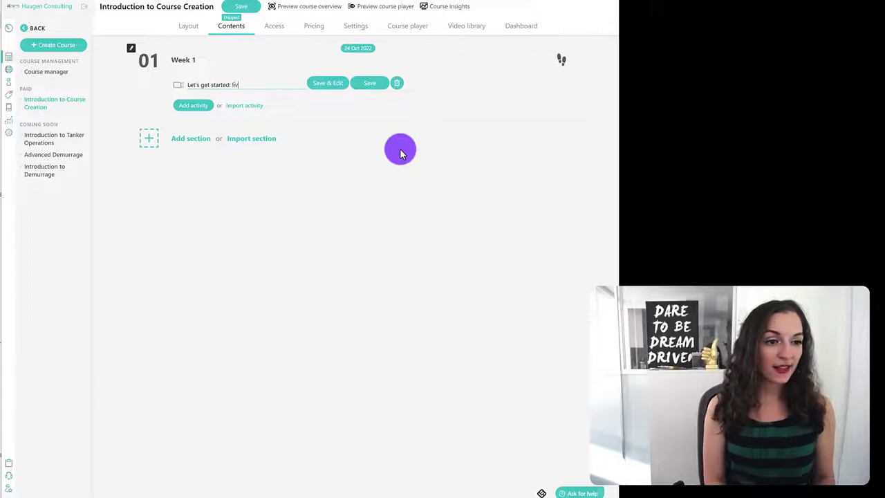
text(d: LIVE Session 1)
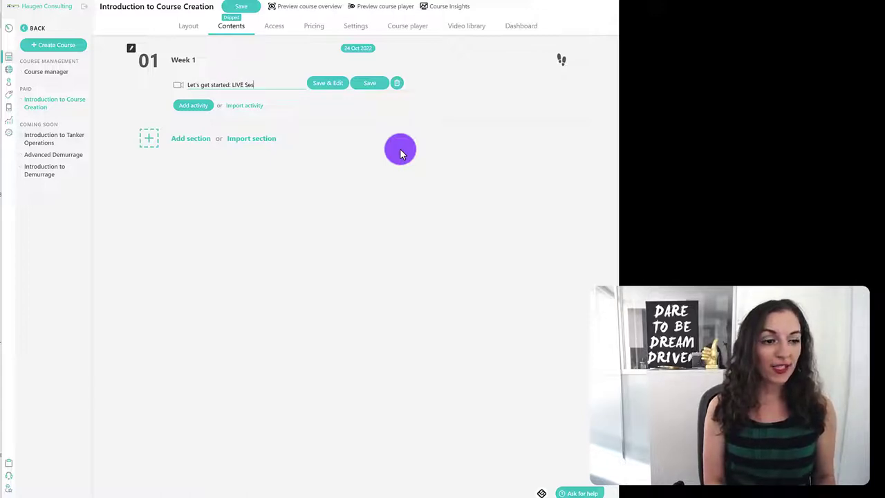
click(324, 88)
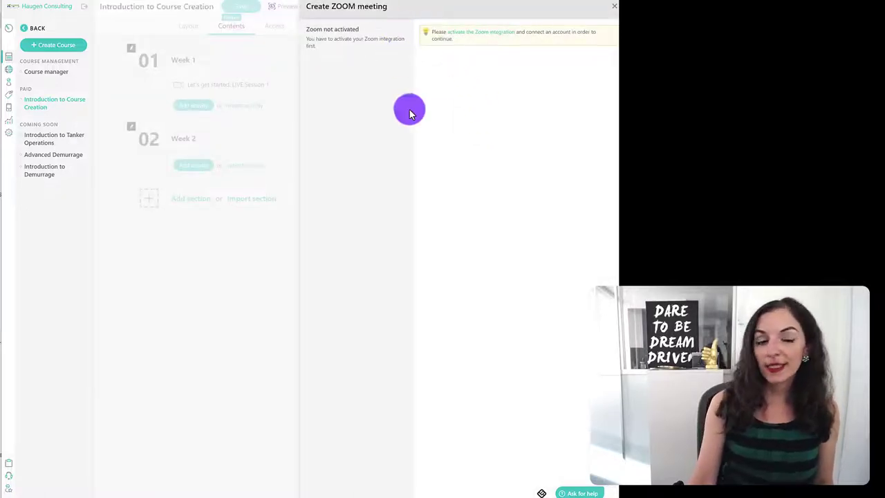
drag(309, 32, 359, 30)
click(395, 44)
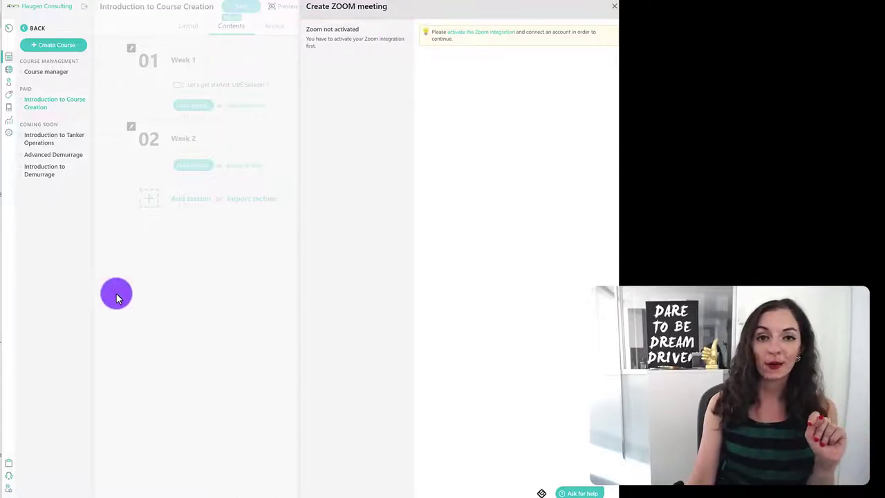
Go to Settings > Integrations > Live Sessions to view the Zoom integration
click(10, 137)
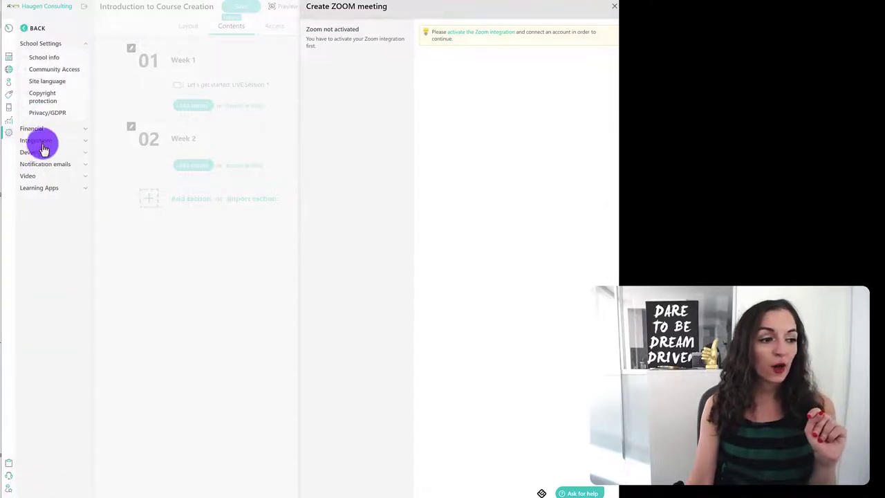
click(40, 142)
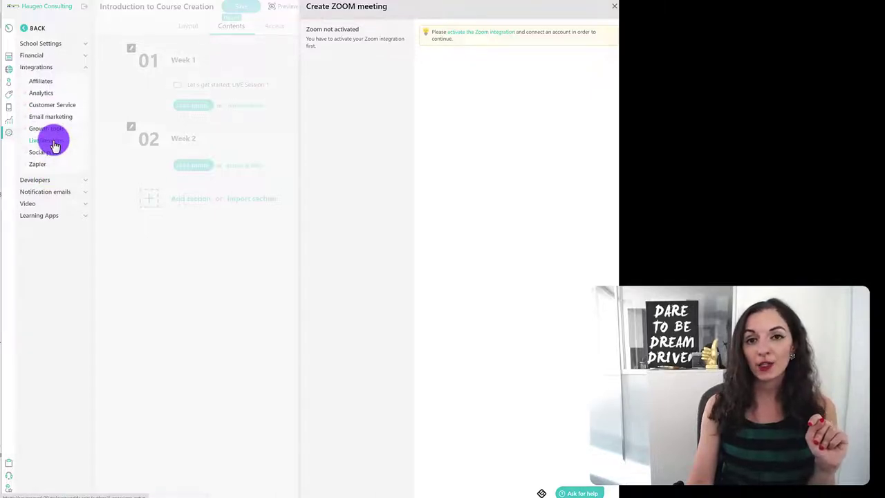
click(54, 145)
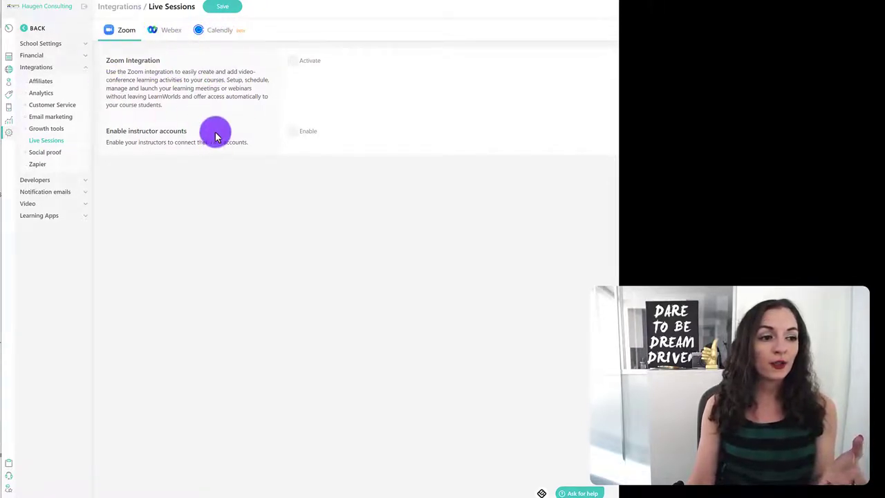
Tick Activate next to Zoom Integration on the Zoom tab
click(293, 61)
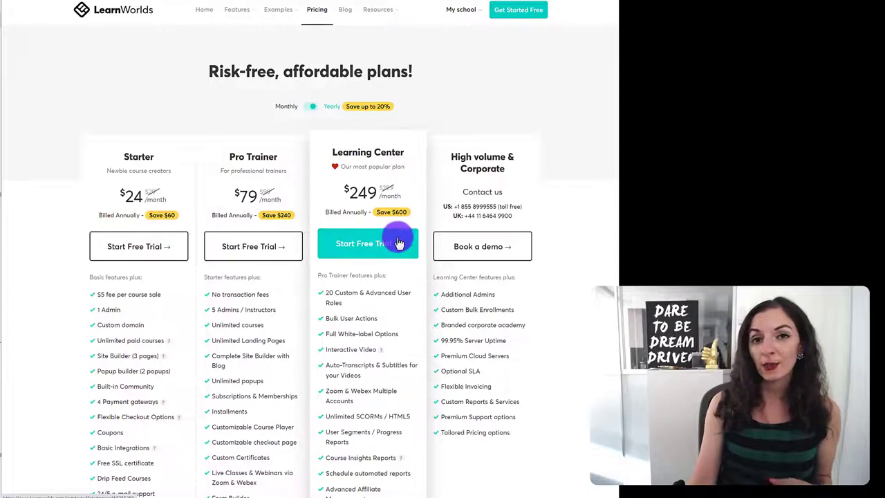
scroll(415, 246, down, 1)
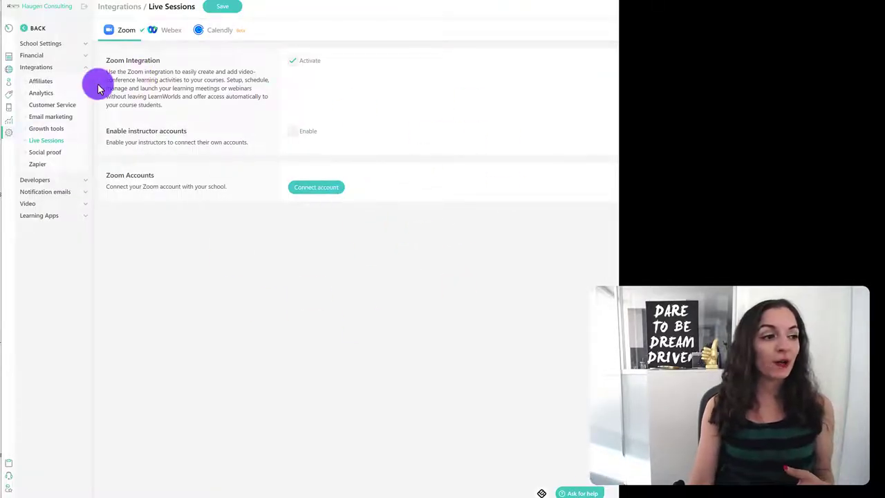
Open the settings of Week 1's LIVE Session 1 activity in Introduction to Course Creation
click(11, 58)
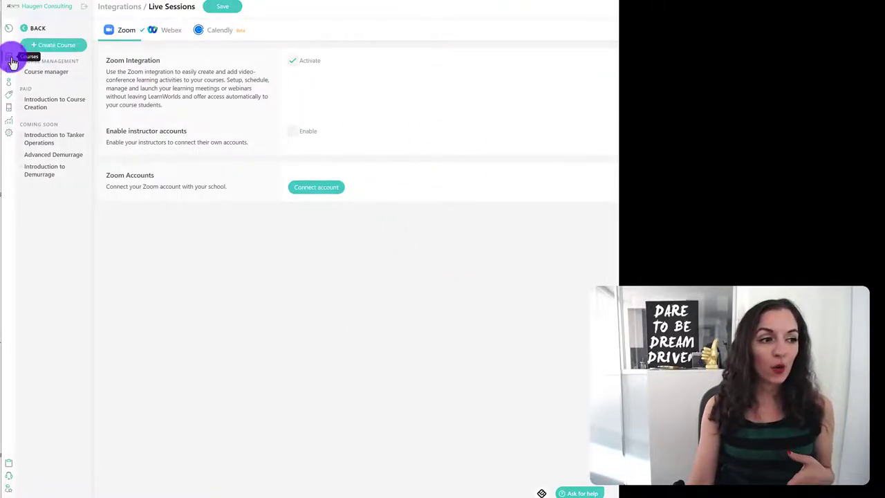
click(42, 104)
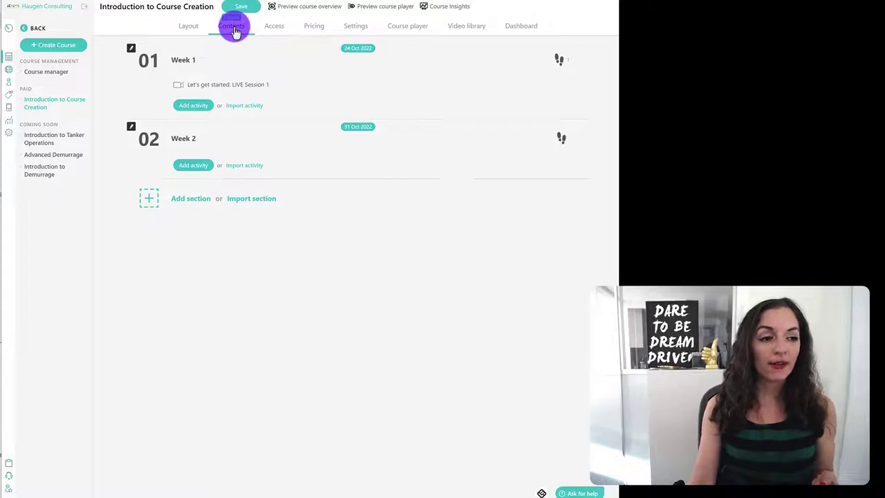
mouse_move(277, 81)
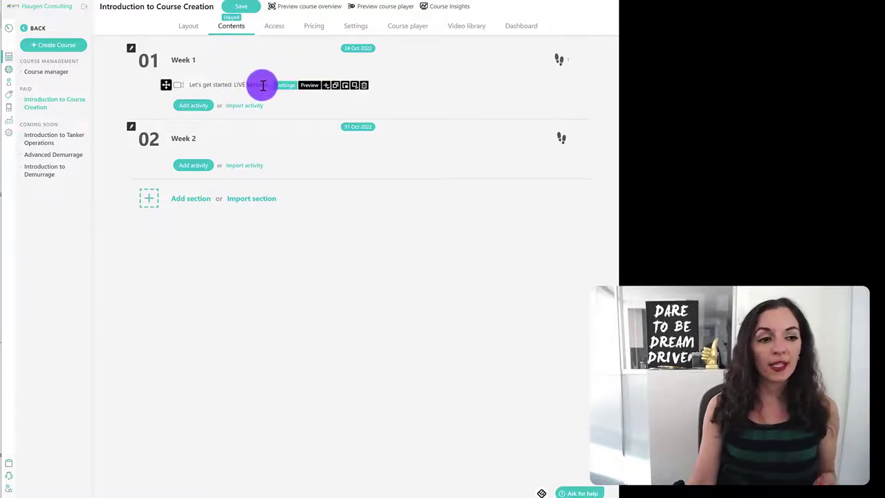
click(287, 84)
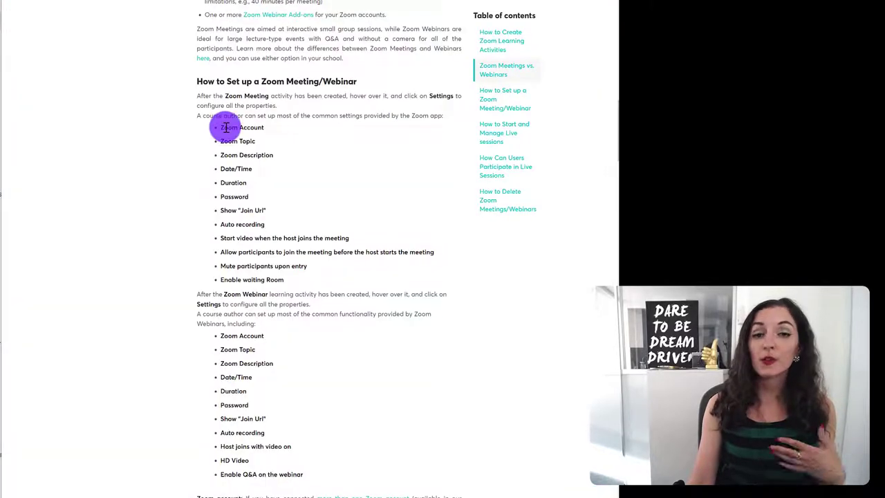
Go over the Zoom Account, Topic, Description, Date/Time and Password settings in the help article
drag(221, 128, 286, 136)
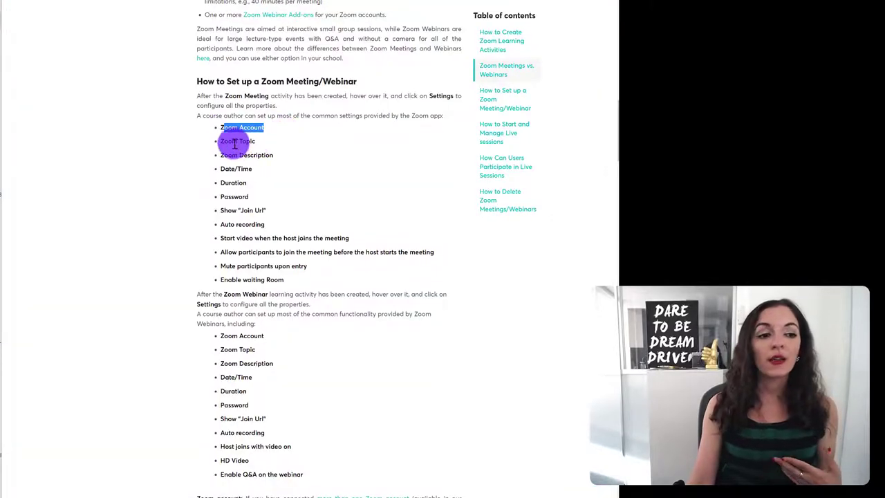
drag(232, 141, 254, 156)
click(253, 159)
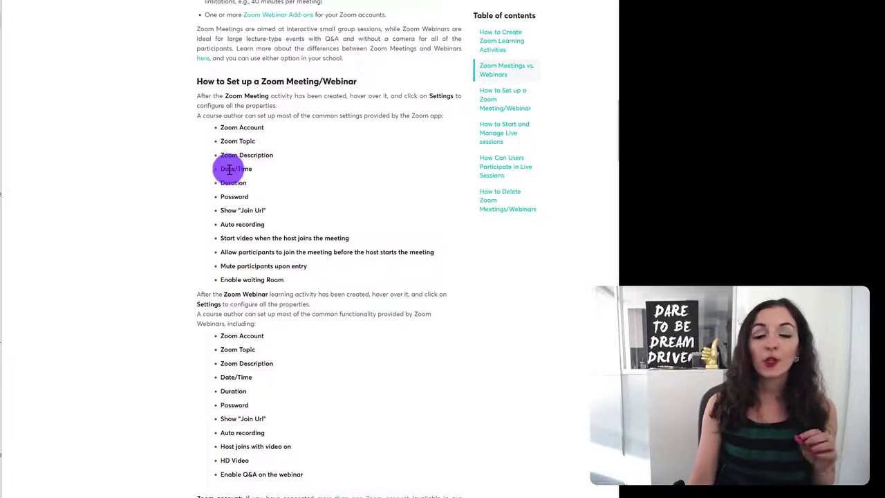
drag(229, 169, 249, 170)
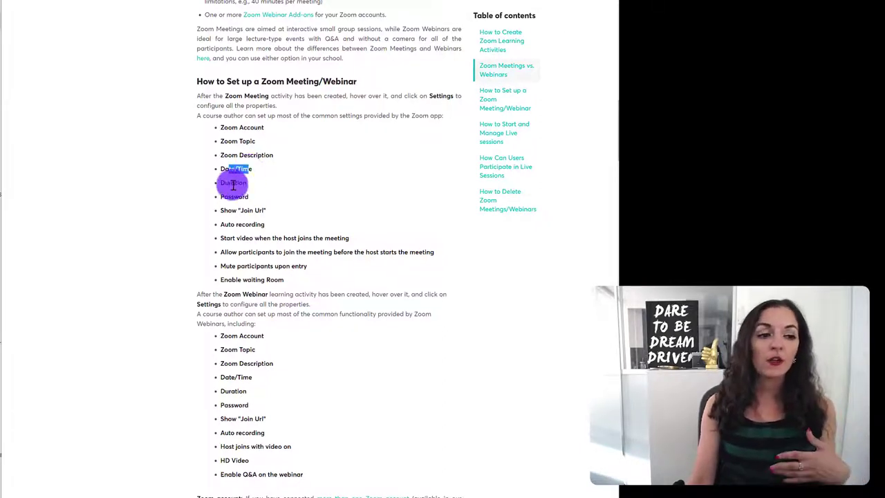
double_click(235, 196)
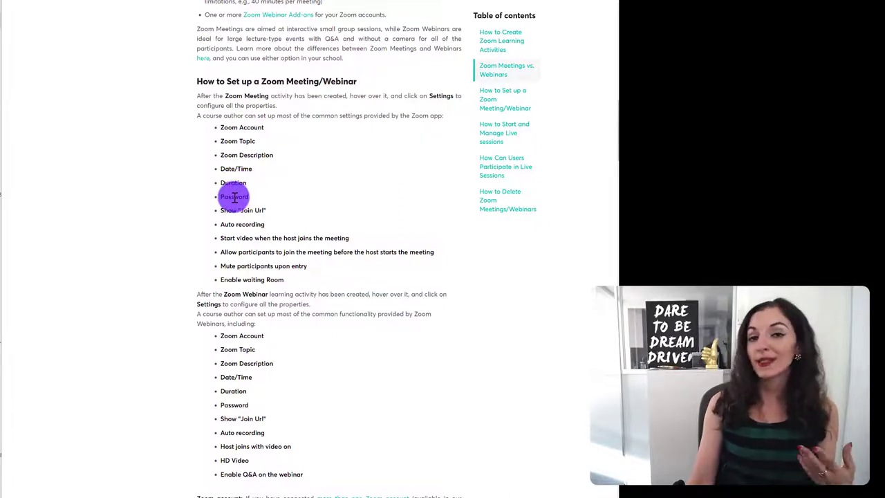
click(246, 220)
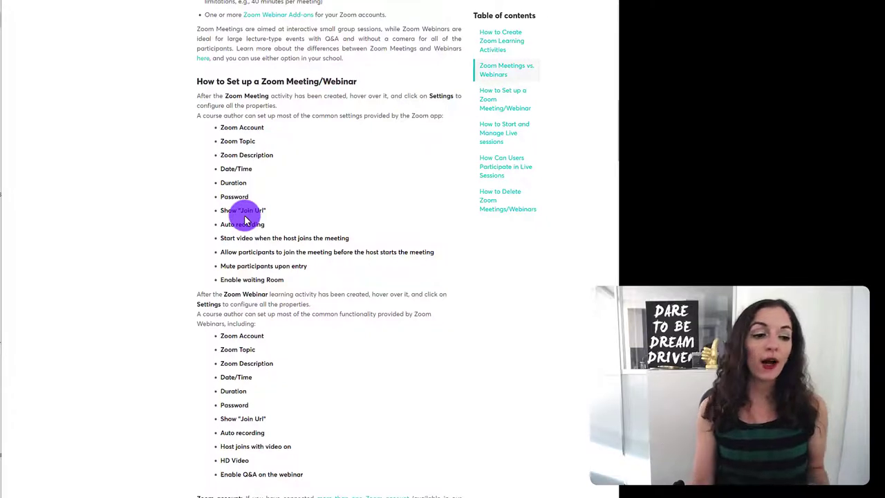
Review the remaining options down to Enable waiting Room, then close the screenshot and Zoom setup
drag(236, 238, 322, 263)
click(325, 275)
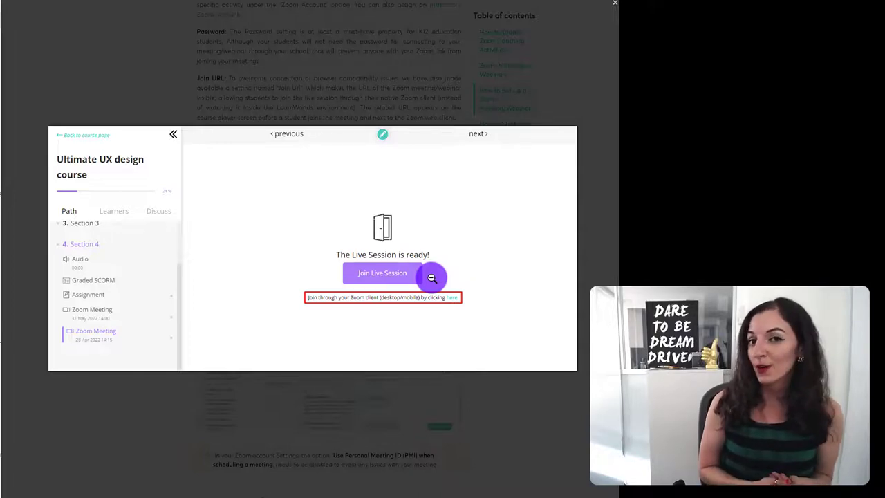
click(432, 276)
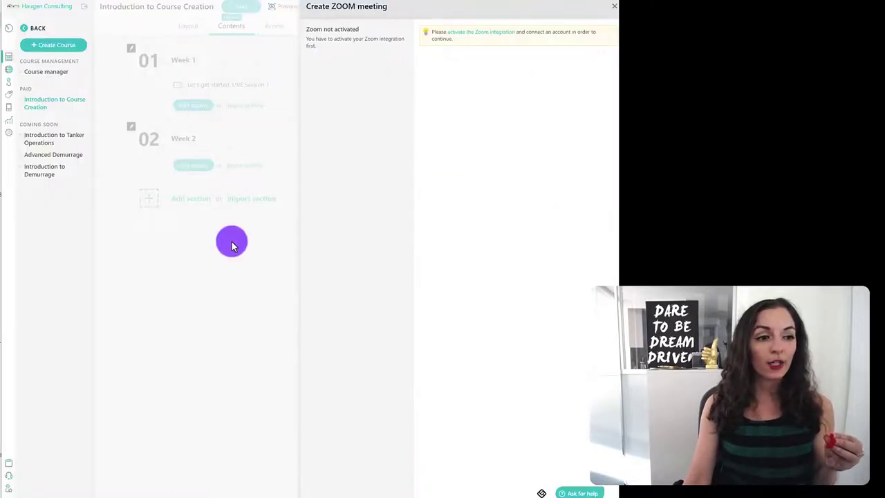
click(231, 242)
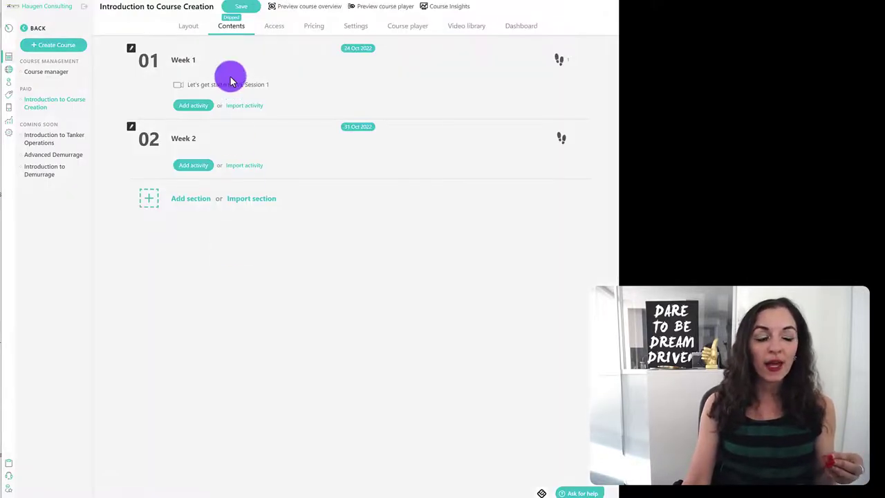
Browse the Add learning activity types under Week 1, then close the dialog
click(204, 106)
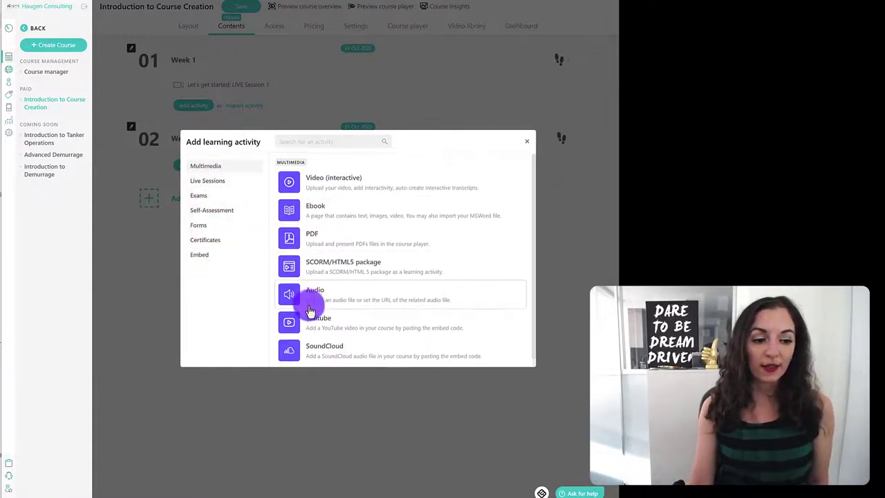
scroll(387, 276, down, 1)
click(528, 144)
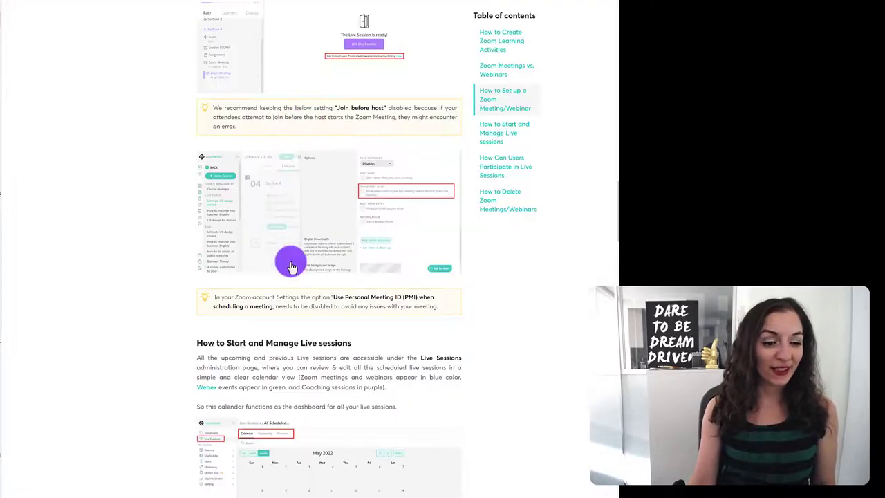
Enlarge the Live Sessions calendar screenshot under 'How to Start and Manage Live sessions'
scroll(297, 256, down, 2)
scroll(302, 257, up, 3)
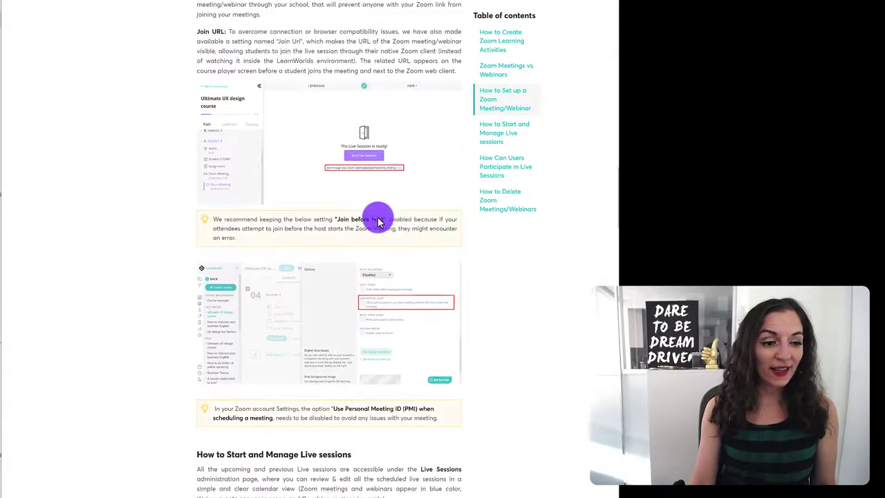
scroll(360, 269, down, 2)
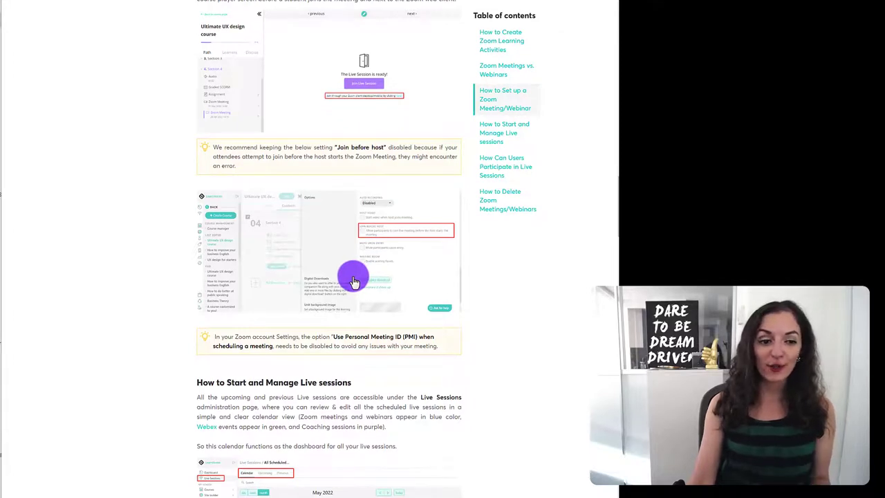
scroll(353, 277, down, 5)
click(295, 304)
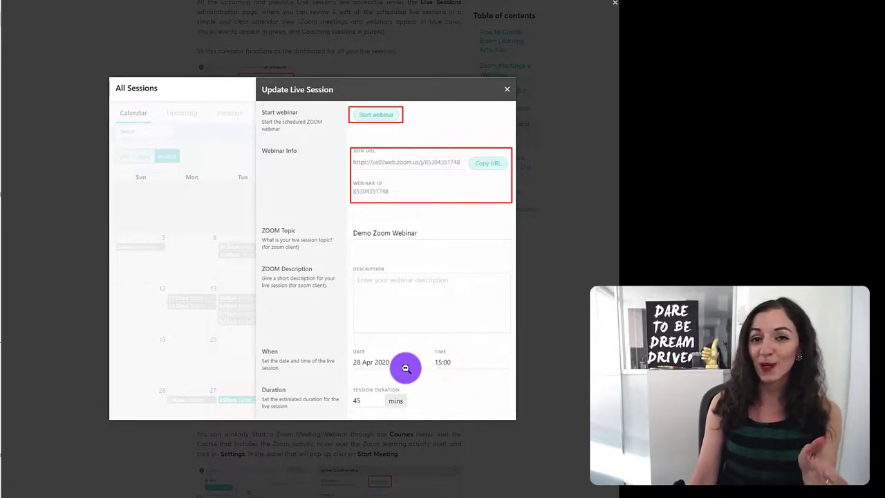
View the 'not ready' screenshot, then enlarge the 'The Live Session is ready!' screenshot
scroll(409, 365, down, 5)
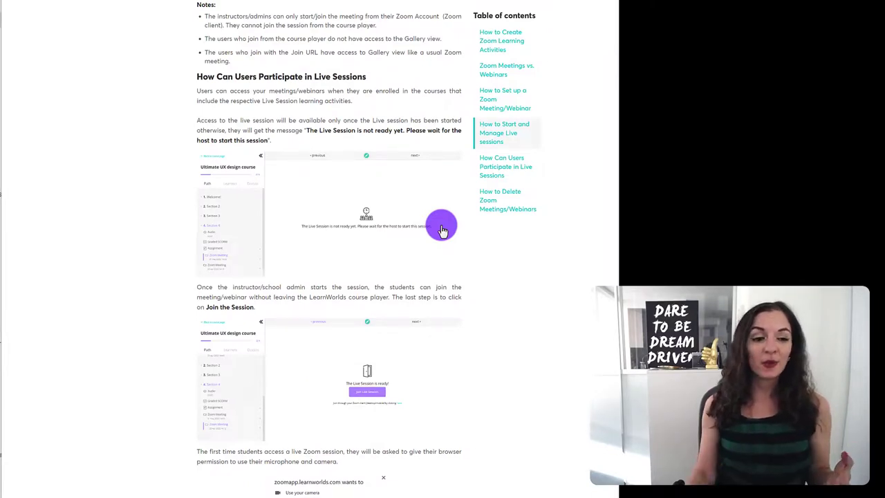
click(421, 209)
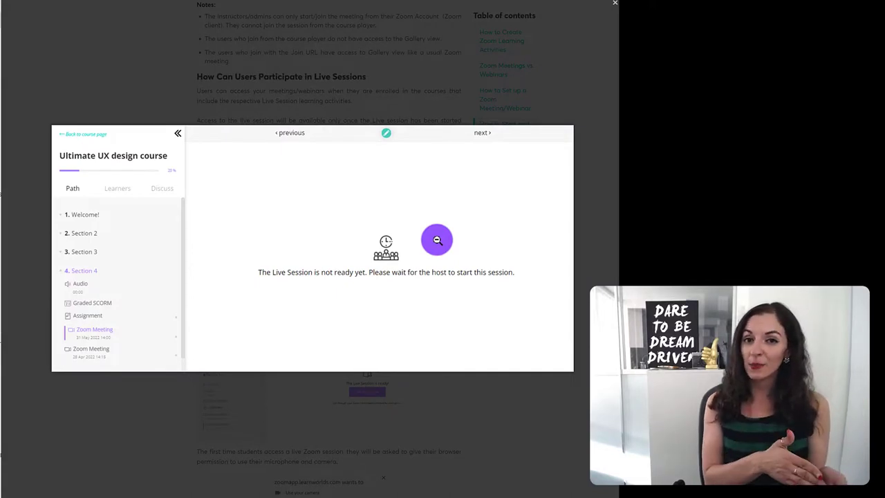
click(437, 240)
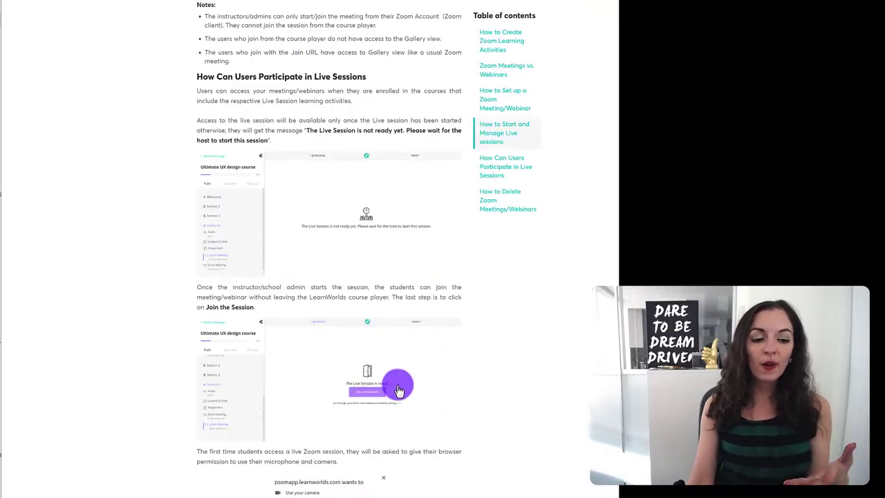
click(400, 385)
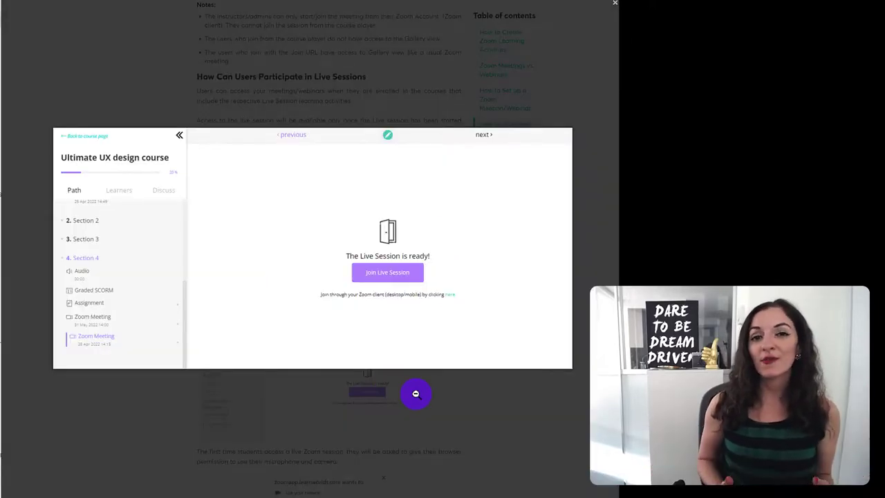